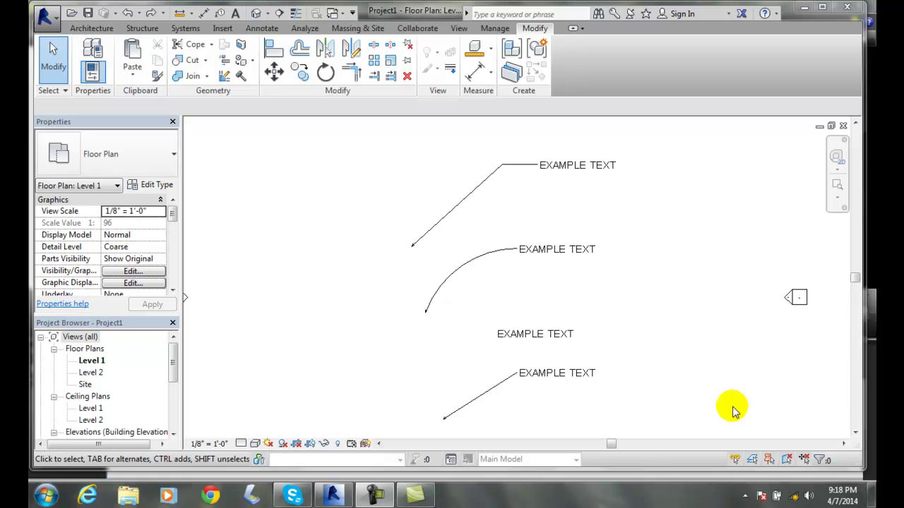
# Reshape the top note's leader by moving its end, elbow and text left, then widen the text box
pyautogui.click(555, 172)
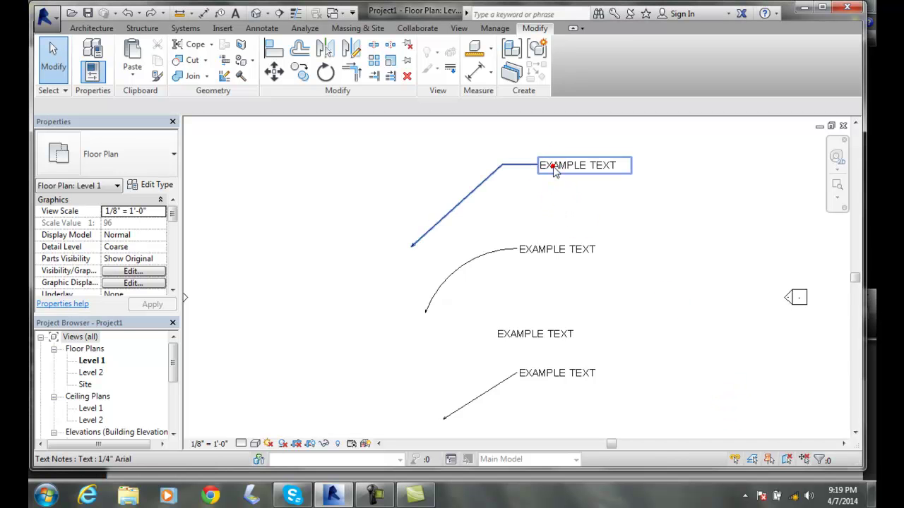
pyautogui.click(541, 169)
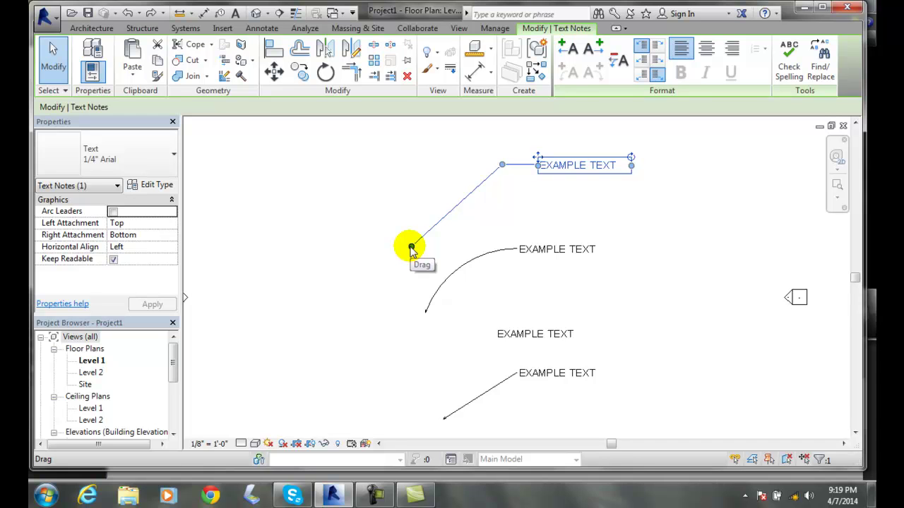
pyautogui.moveTo(411, 248); pyautogui.dragTo(430, 224)
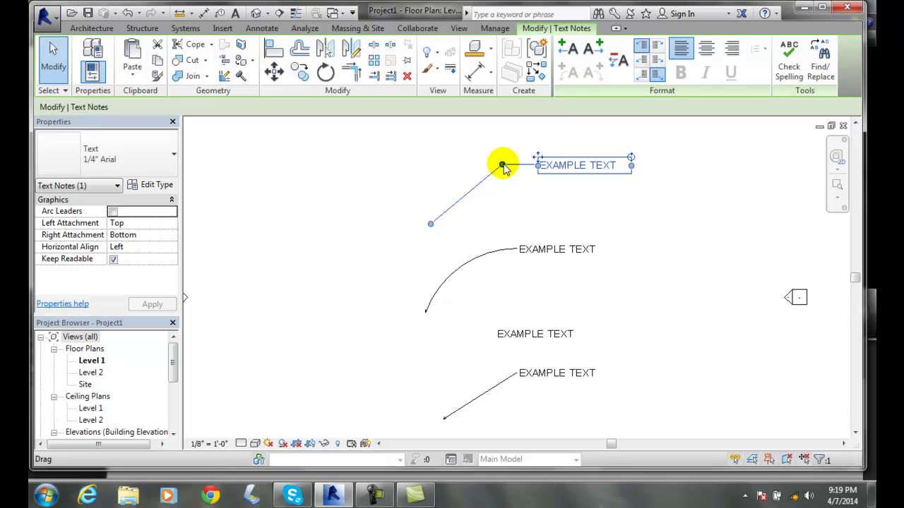
pyautogui.moveTo(503, 169); pyautogui.dragTo(470, 167)
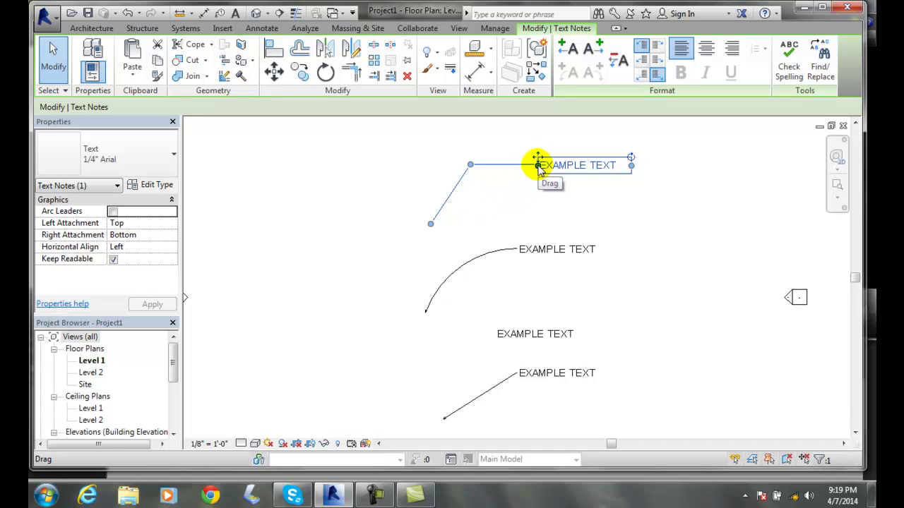
pyautogui.moveTo(539, 167); pyautogui.dragTo(510, 166)
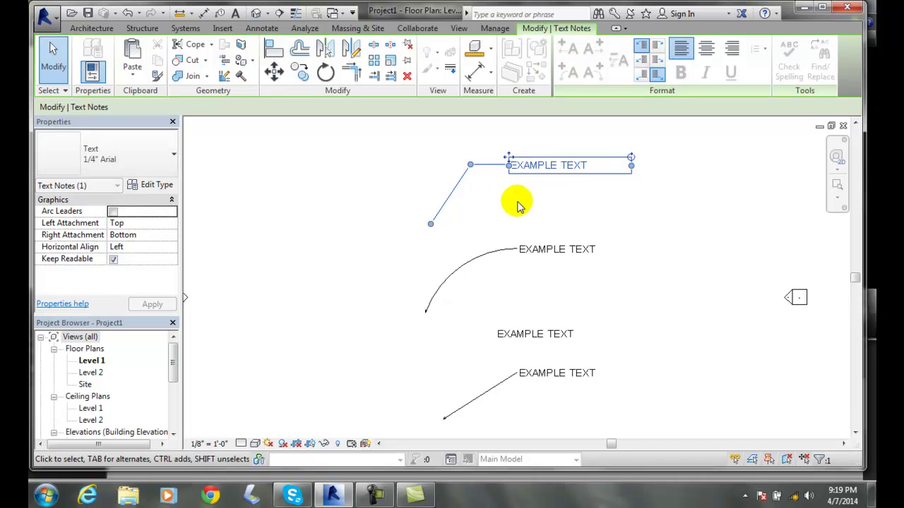
pyautogui.moveTo(632, 167); pyautogui.dragTo(674, 166)
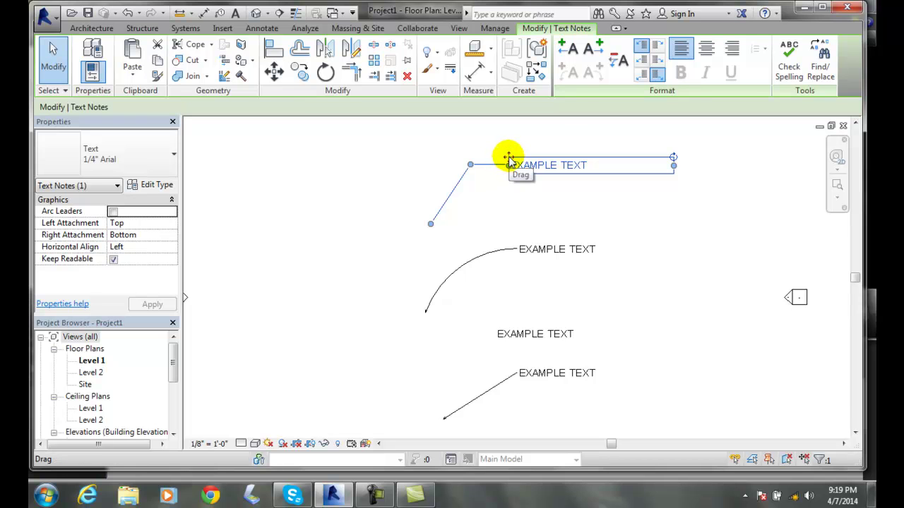
pyautogui.moveTo(508, 160)
pyautogui.mouseDown()
pyautogui.moveTo(509, 137)
pyautogui.moveTo(509, 198)
pyautogui.moveTo(511, 155)
pyautogui.moveTo(464, 149)
pyautogui.moveTo(504, 158)
pyautogui.mouseUp()
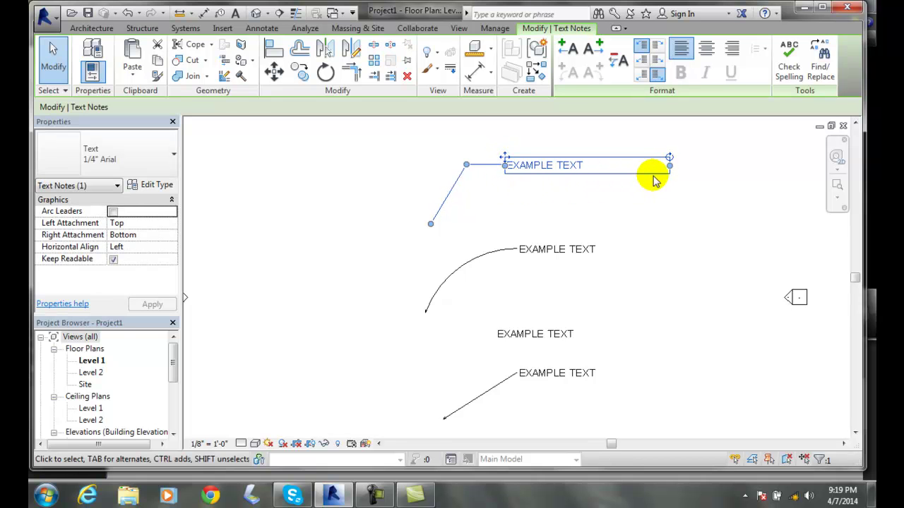
pyautogui.moveTo(670, 157); pyautogui.dragTo(669, 152)
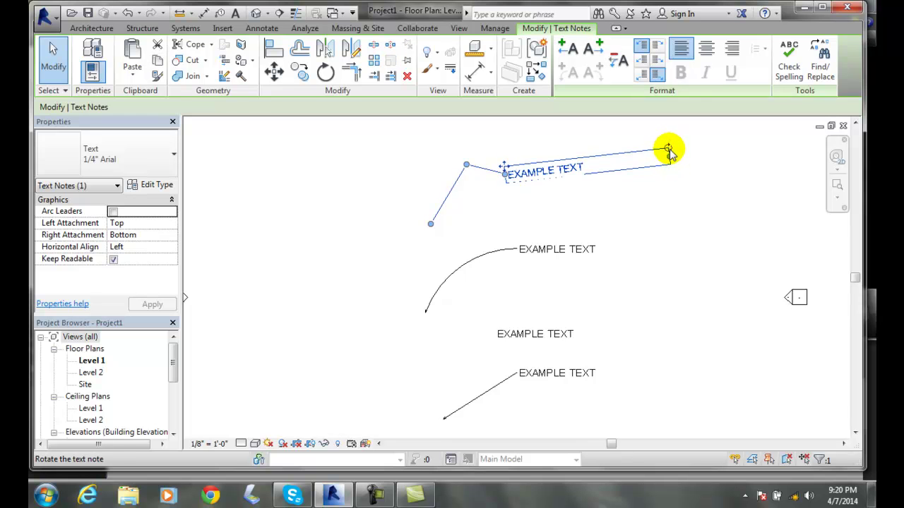
pyautogui.moveTo(671, 175); pyautogui.dragTo(669, 157)
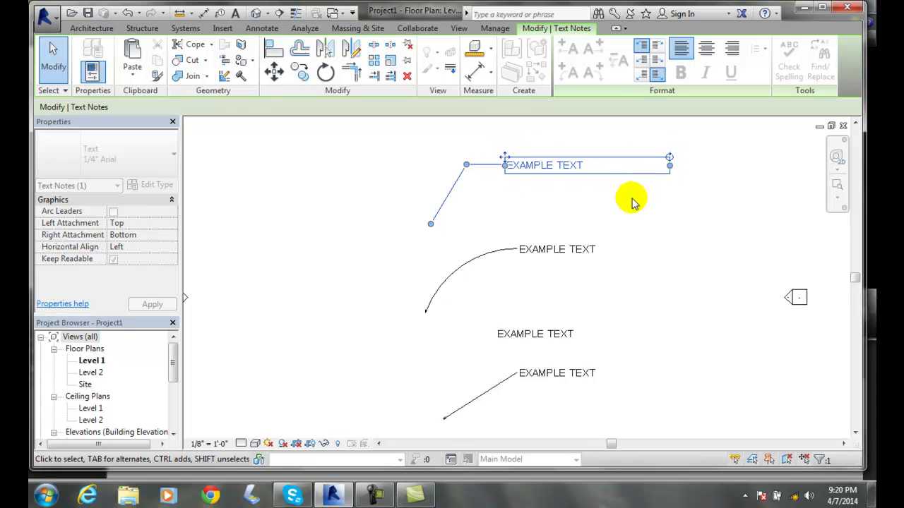
pyautogui.click(590, 165)
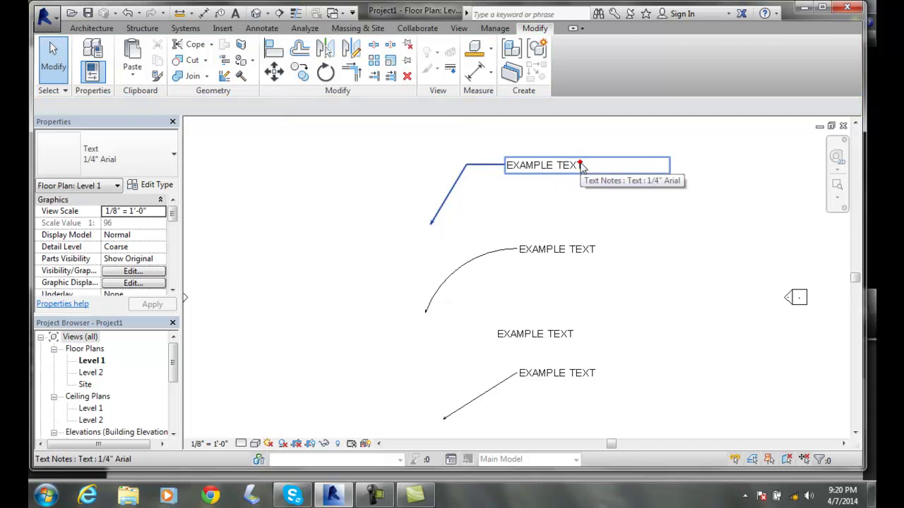
pyautogui.click(582, 166)
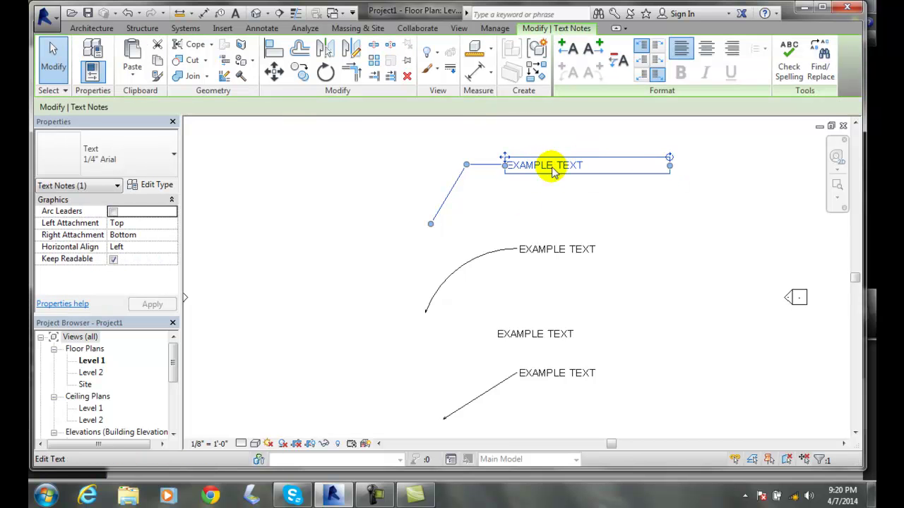
pyautogui.click(522, 165)
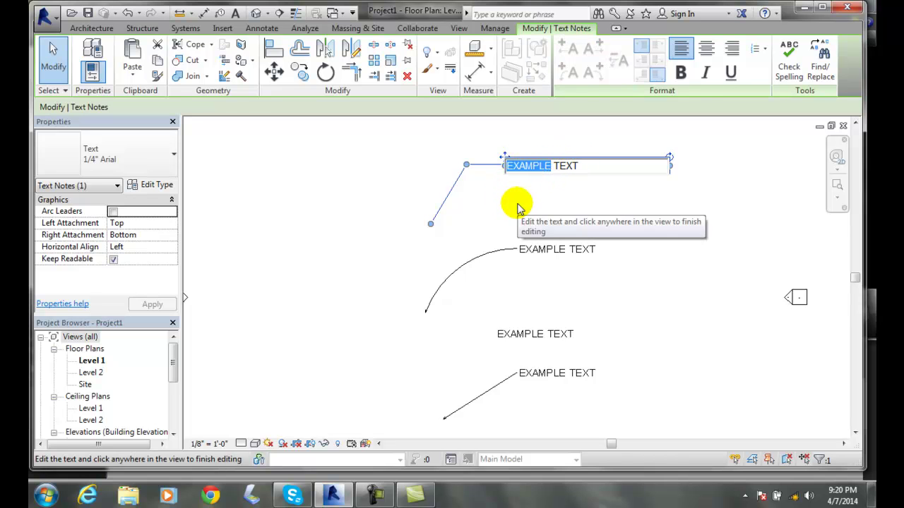
pyautogui.click(681, 74)
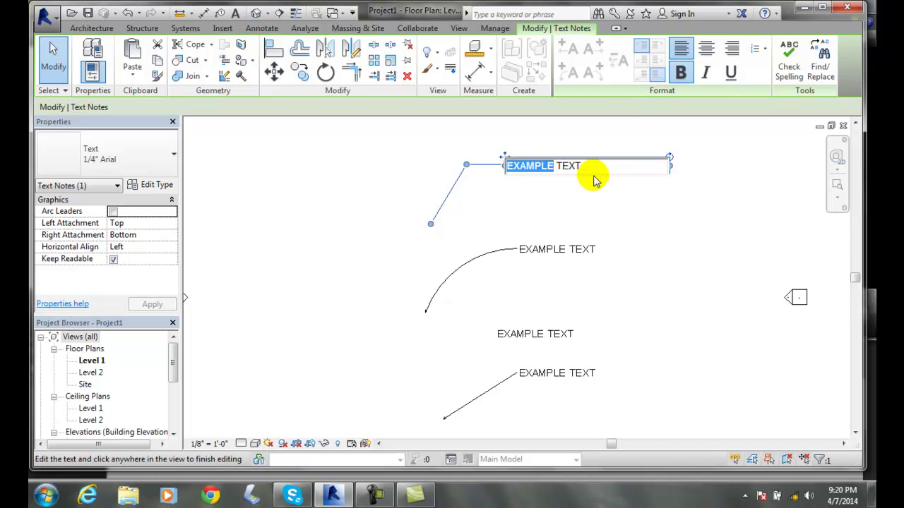
pyautogui.doubleClick(568, 166)
pyautogui.click(500, 196)
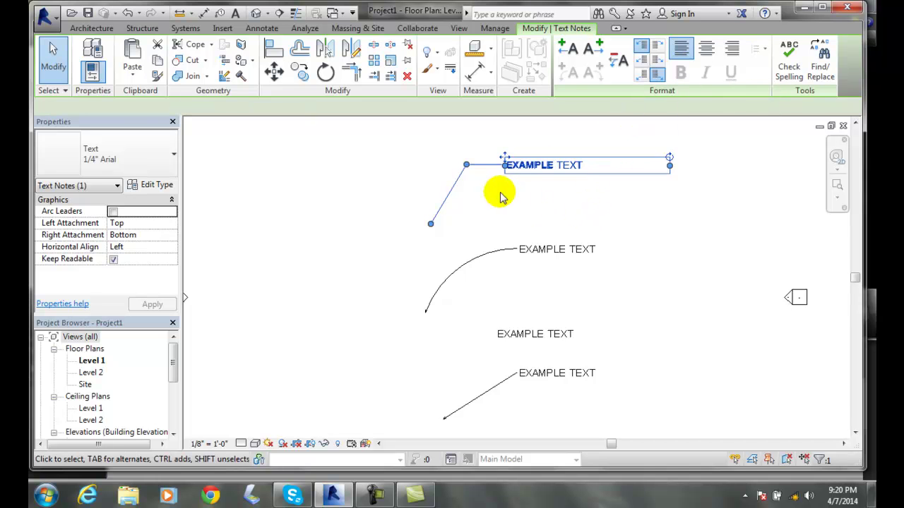
pyautogui.click(558, 203)
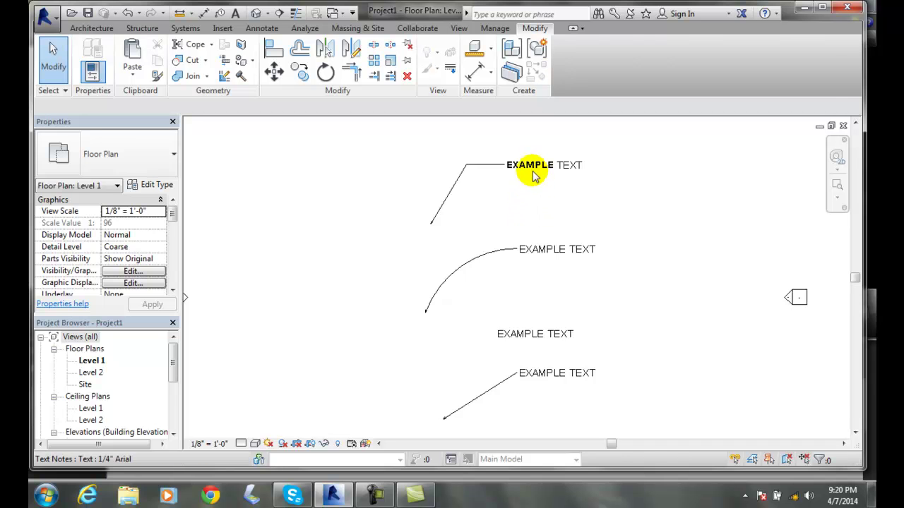
pyautogui.click(535, 169)
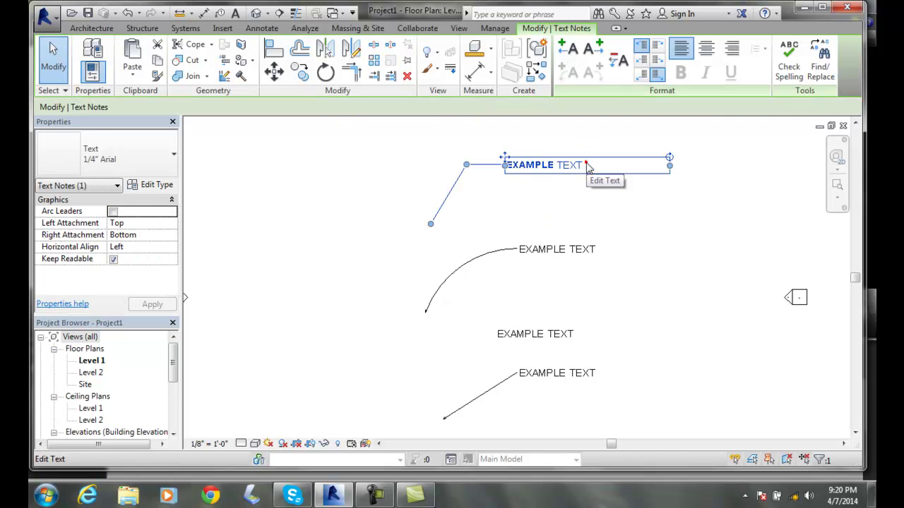
pyautogui.click(586, 163)
pyautogui.moveTo(584, 164); pyautogui.dragTo(565, 166)
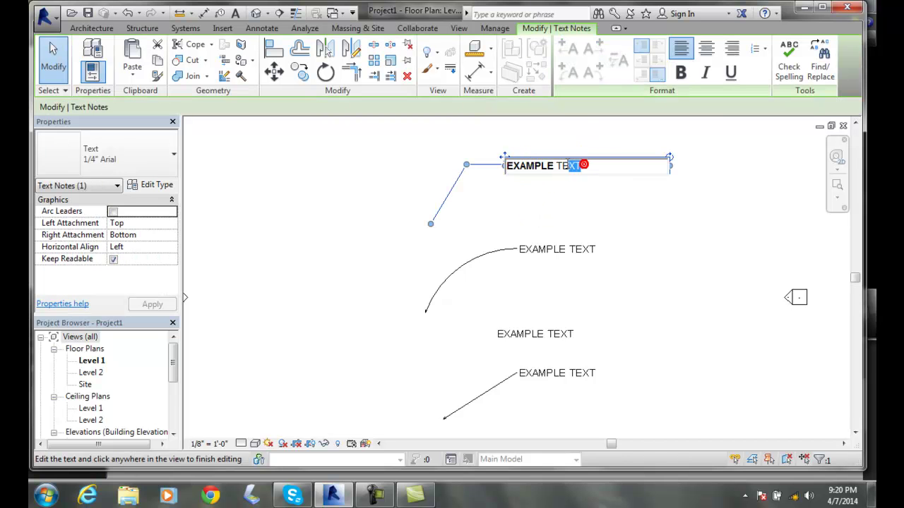
pyautogui.click(733, 73)
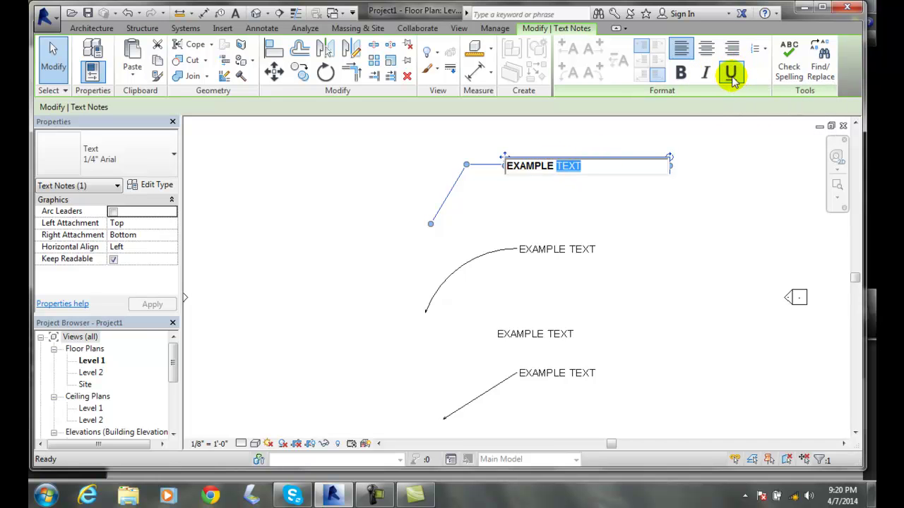
pyautogui.doubleClick(548, 165)
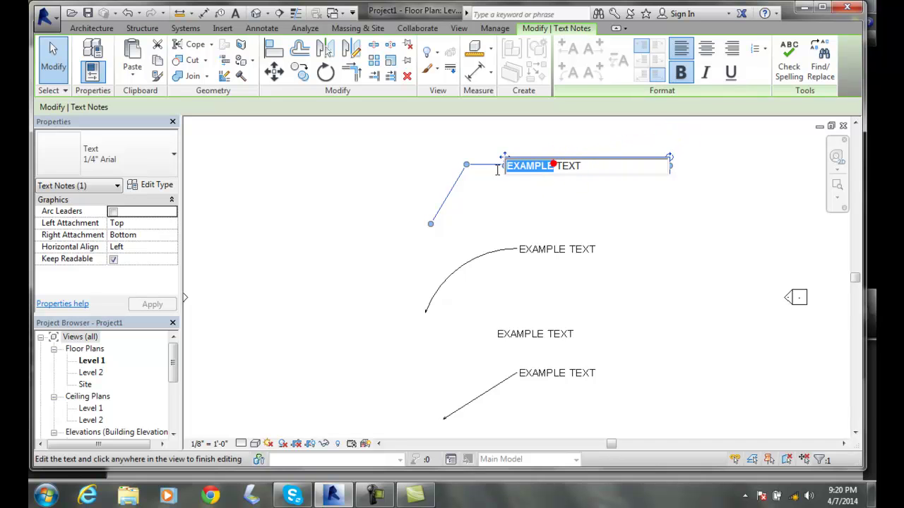
pyautogui.click(680, 72)
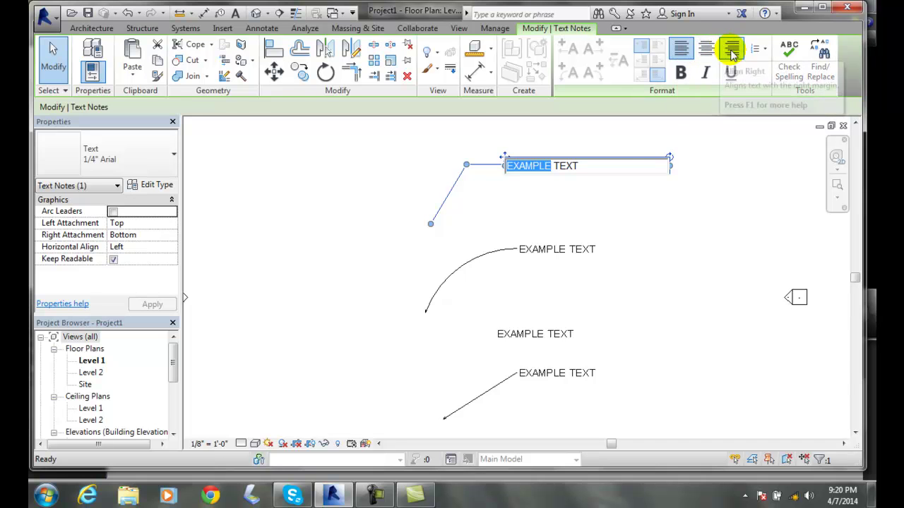
pyautogui.click(586, 194)
# Reselect the top note, nudge it slightly, and clear the selection
pyautogui.click(581, 194)
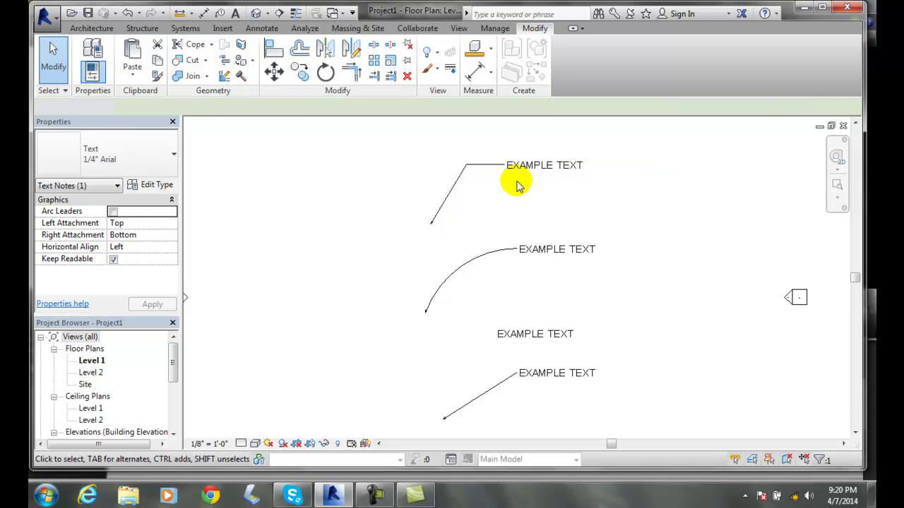
pyautogui.click(502, 168)
pyautogui.moveTo(502, 169); pyautogui.dragTo(505, 172)
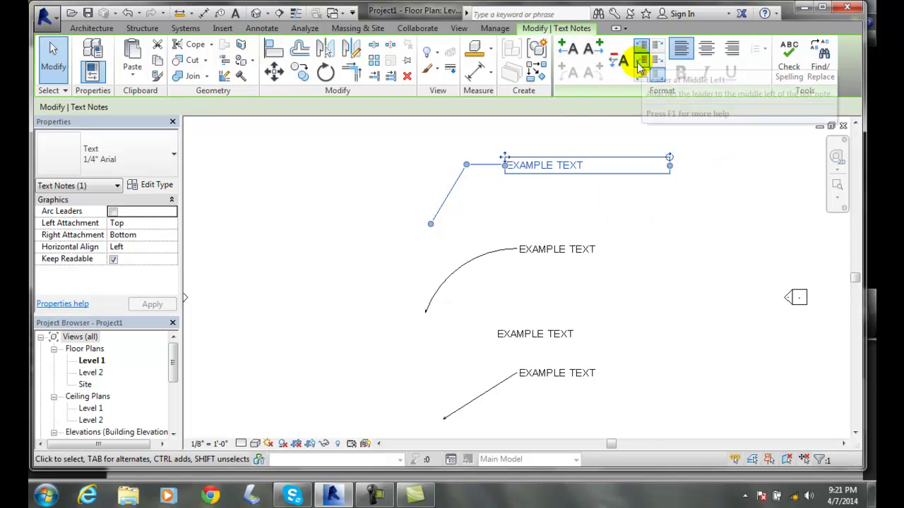
pyautogui.click(535, 298)
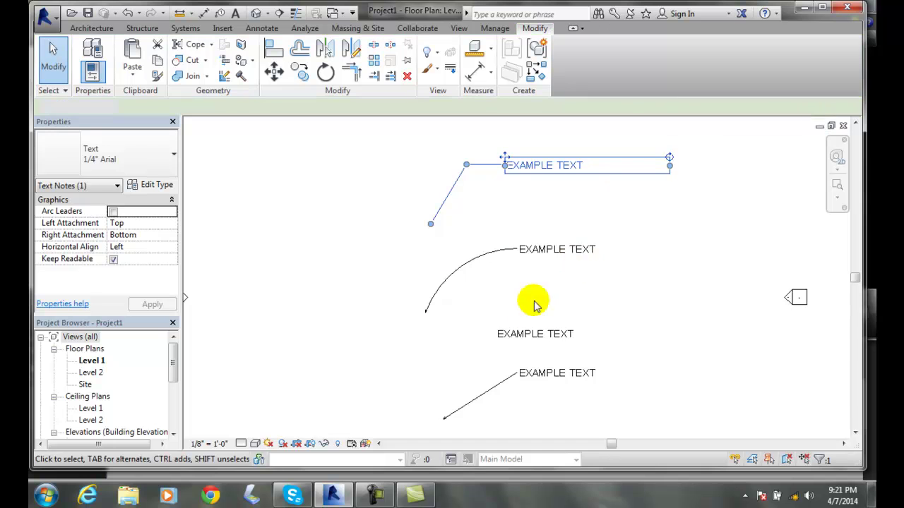
# Give the third EXAMPLE TEXT note a left-side straight leader pointing down and left
pyautogui.click(501, 337)
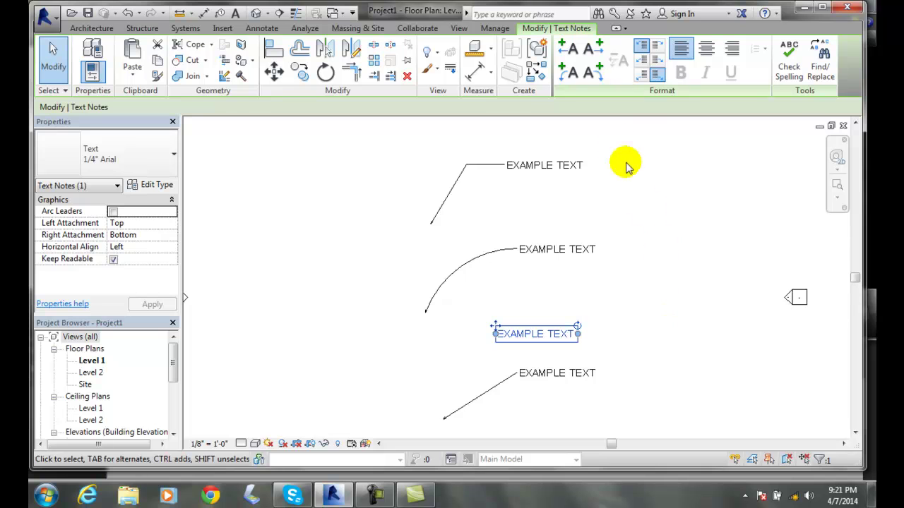
pyautogui.click(567, 52)
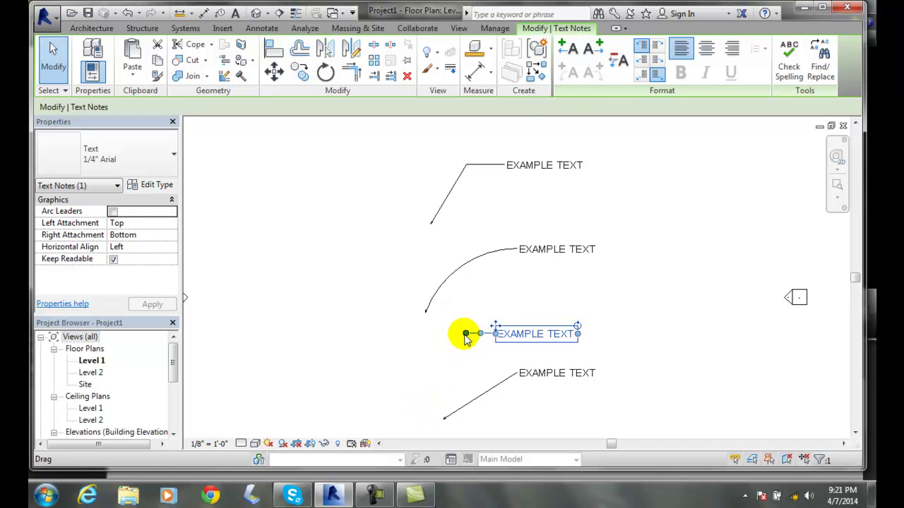
pyautogui.moveTo(466, 334); pyautogui.dragTo(443, 372)
pyautogui.click(678, 358)
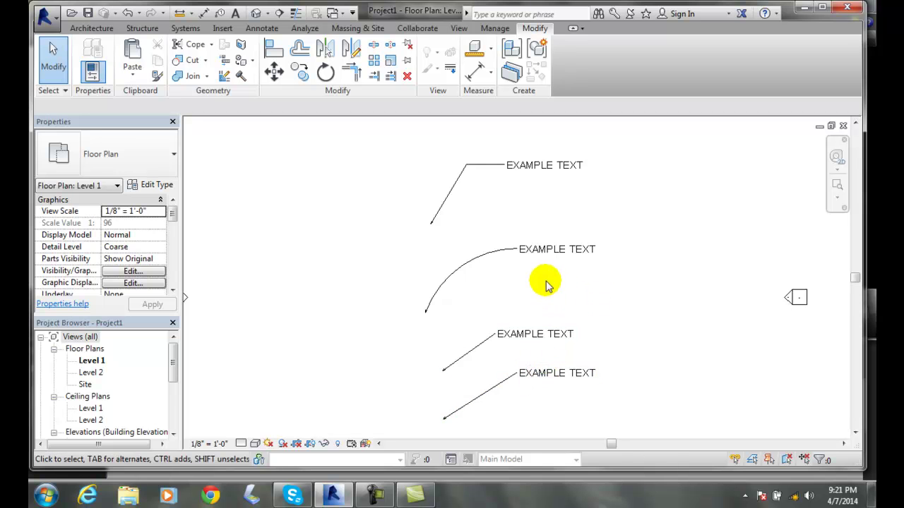
pyautogui.click(528, 367)
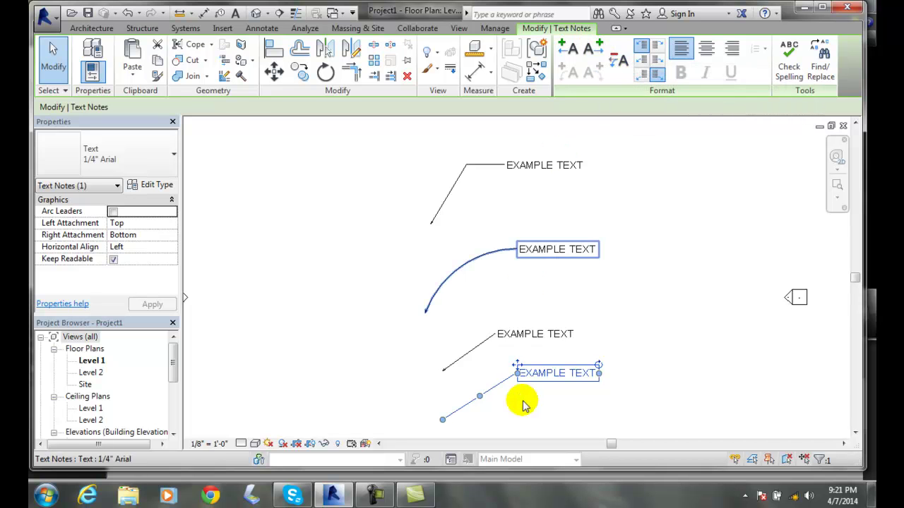
pyautogui.click(568, 51)
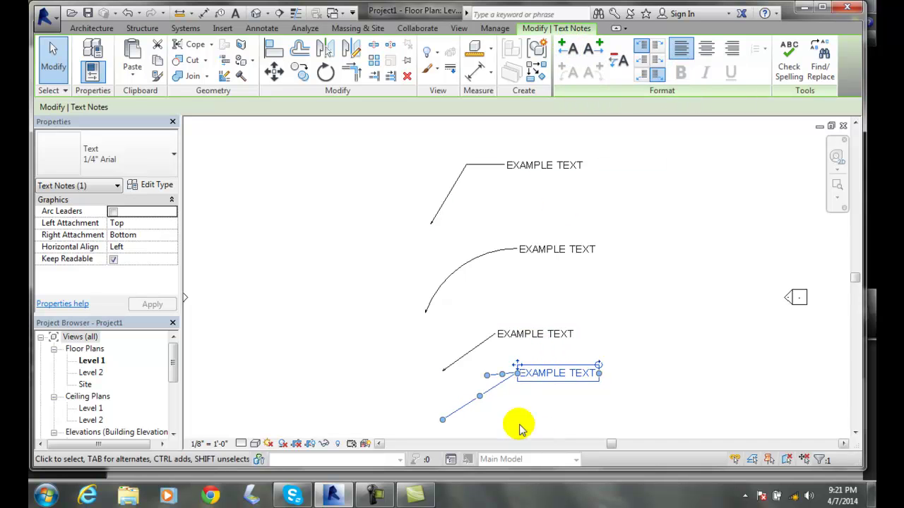
pyautogui.moveTo(487, 376); pyautogui.dragTo(444, 394)
pyautogui.click(558, 419)
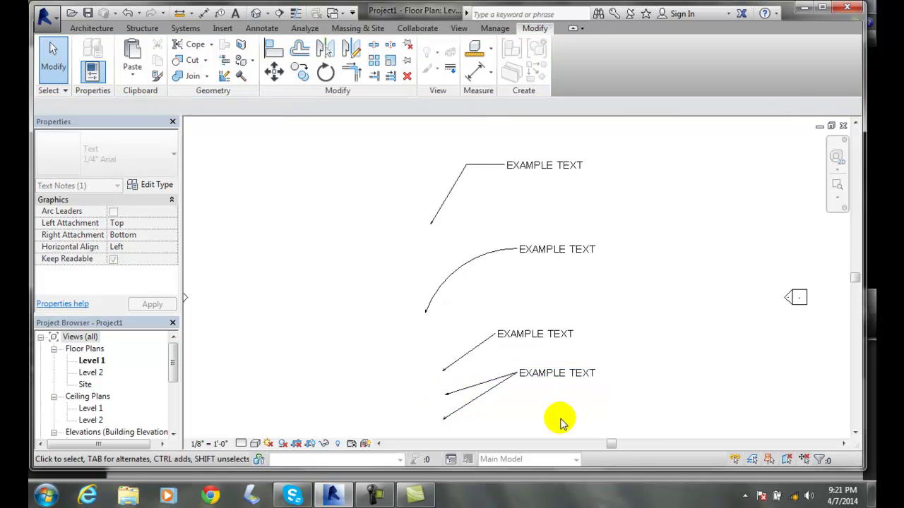
pyautogui.click(520, 383)
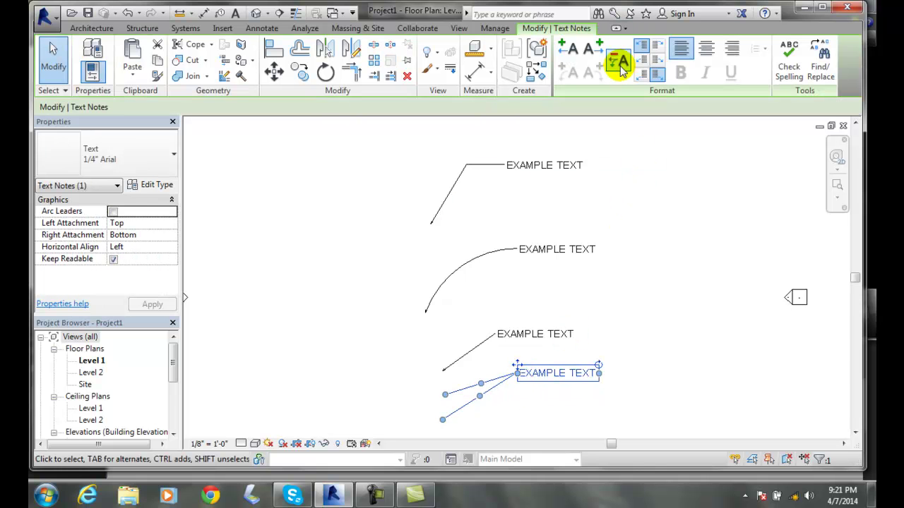
pyautogui.click(620, 64)
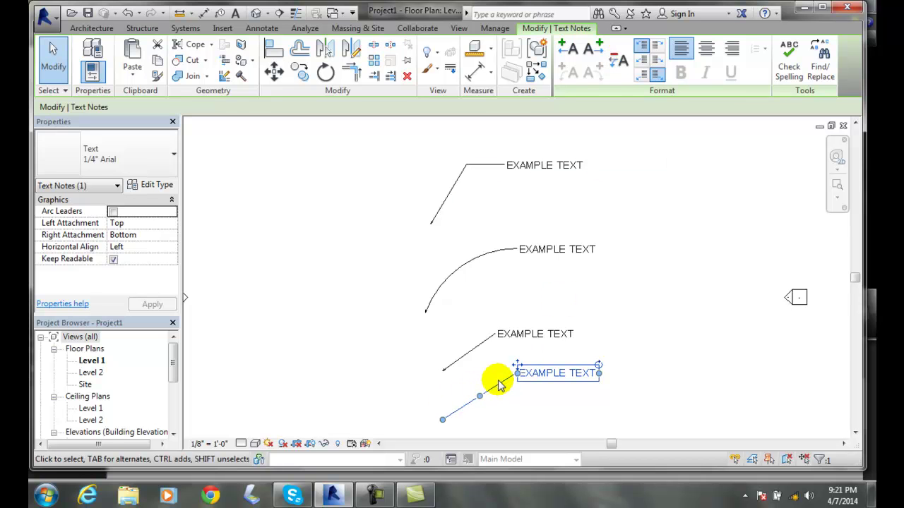
pyautogui.moveTo(499, 385); pyautogui.dragTo(529, 384)
pyautogui.click(541, 392)
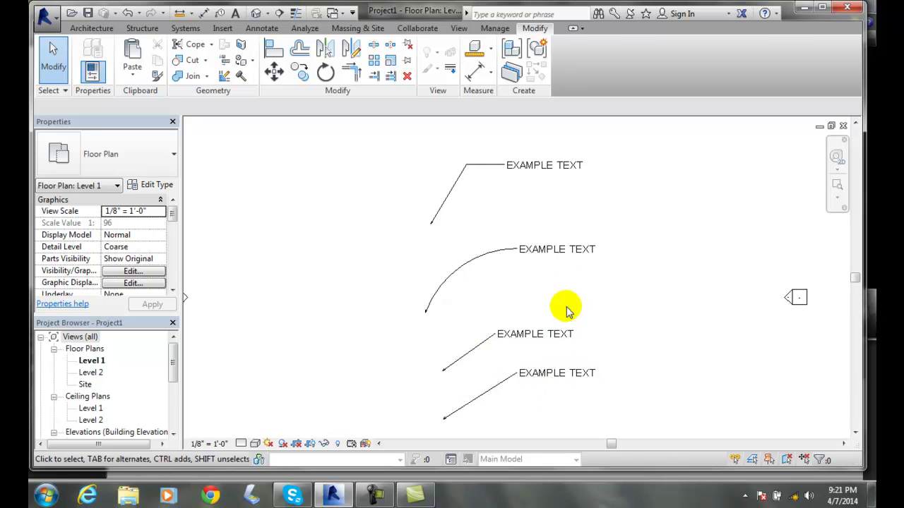
# Edit the third note's wording so it reads EXAMPLE NOTE
pyautogui.click(538, 339)
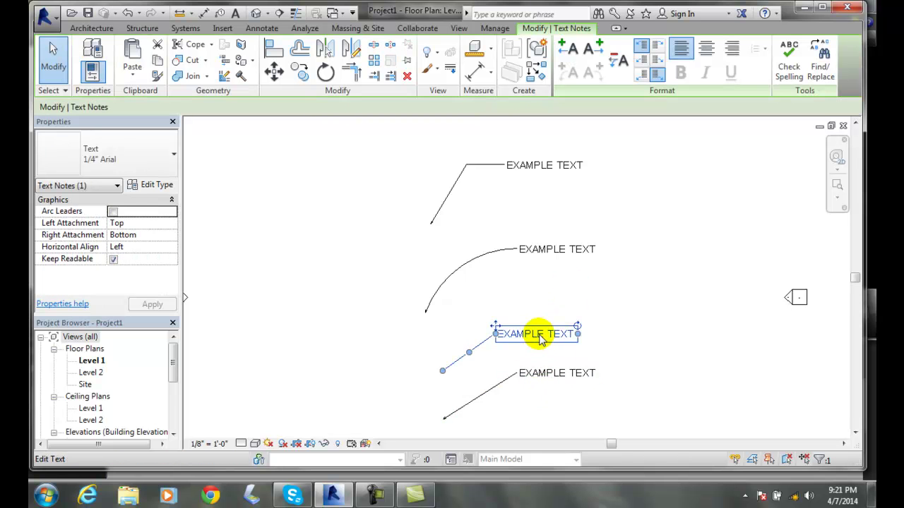
pyautogui.click(550, 336)
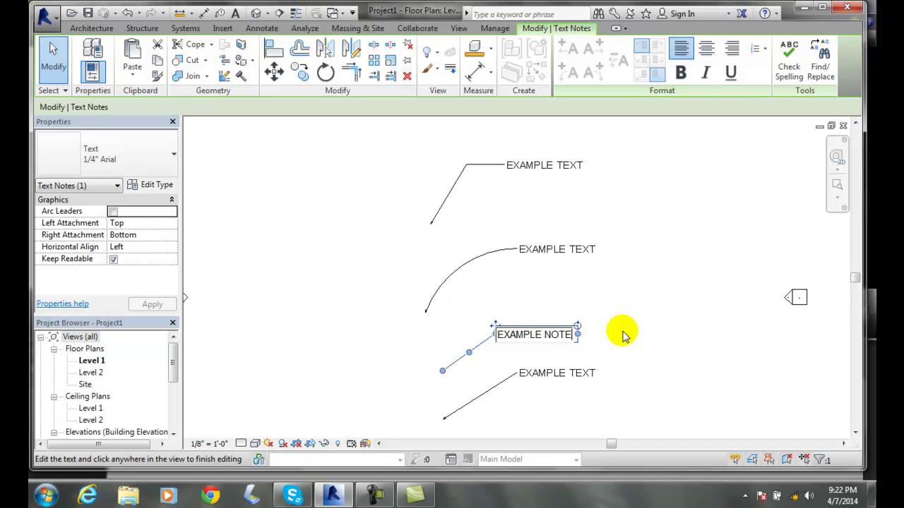
pyautogui.click(621, 334)
pyautogui.press('Escape')
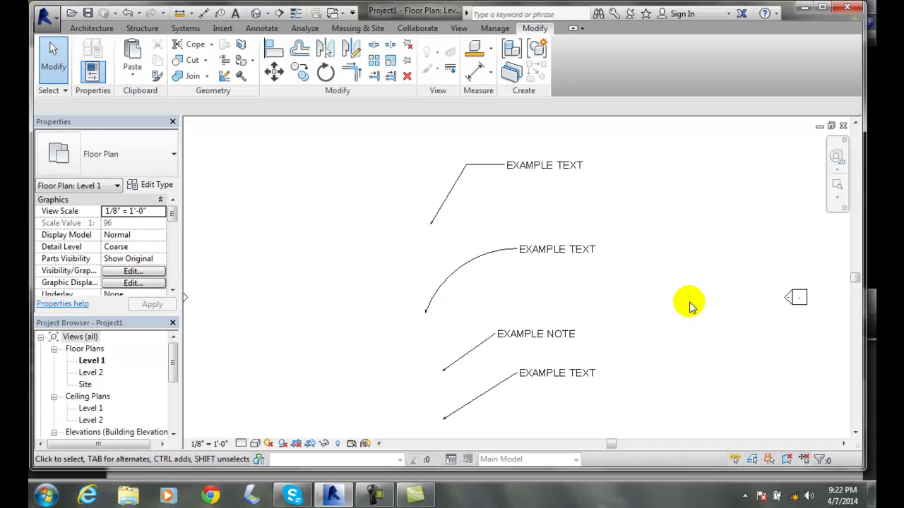
# Copy the EXAMPLE NOTE with its leader and paste it into the plan's upper-left area
pyautogui.click(534, 344)
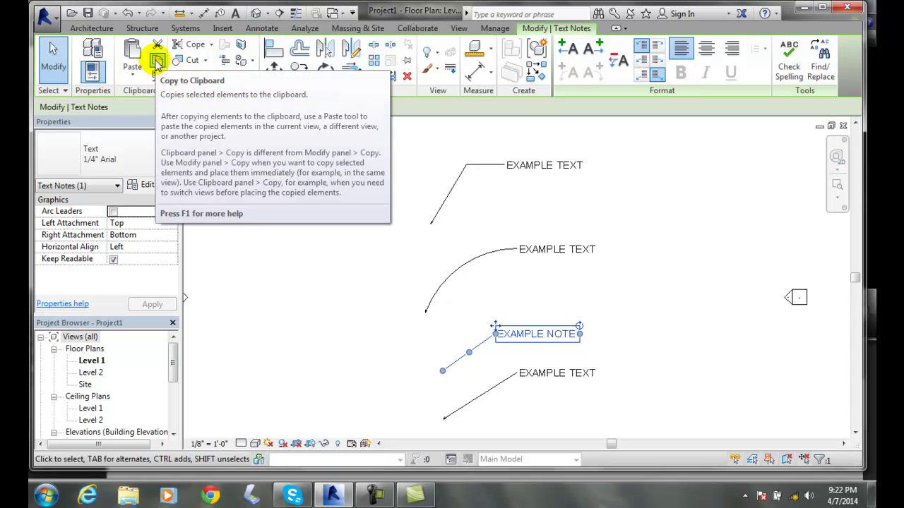
pyautogui.click(157, 63)
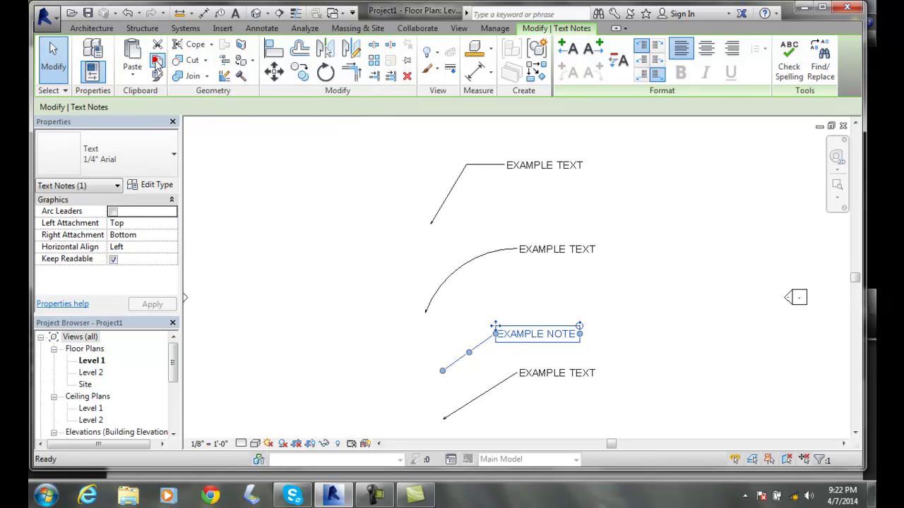
pyautogui.click(256, 250)
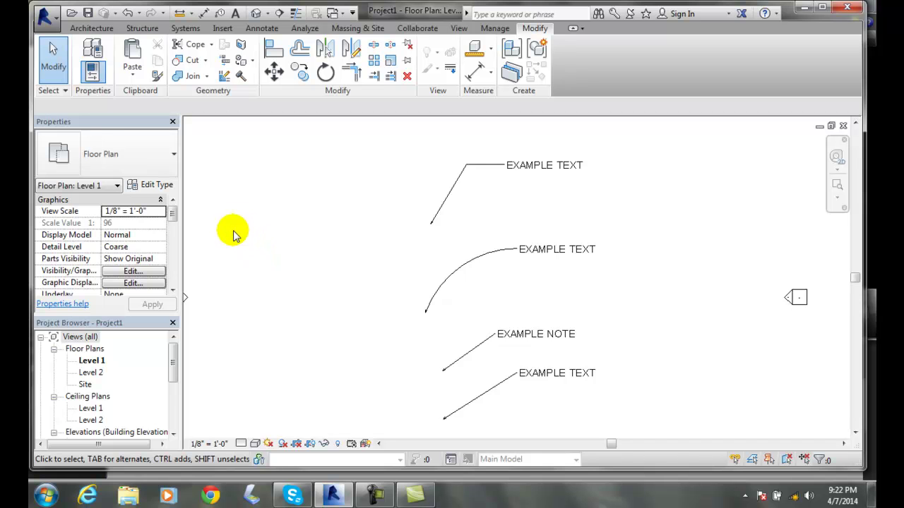
pyautogui.click(132, 57)
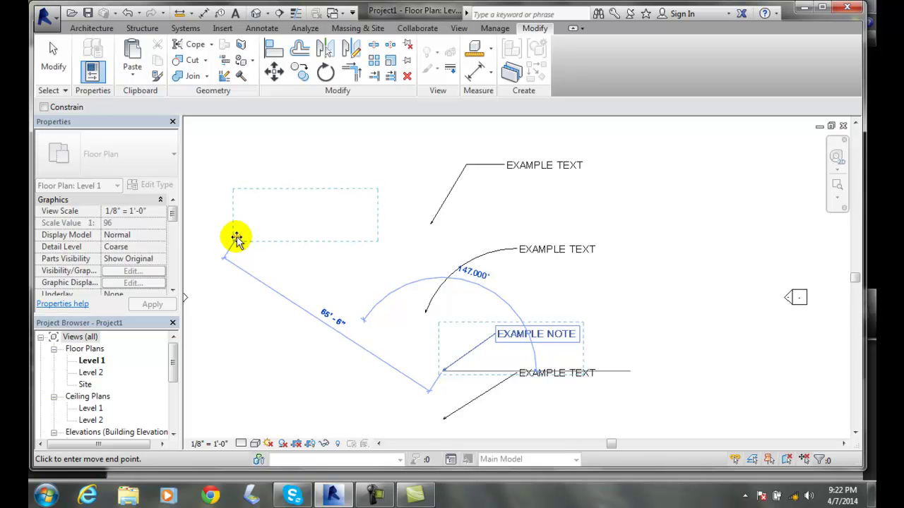
pyautogui.click(237, 239)
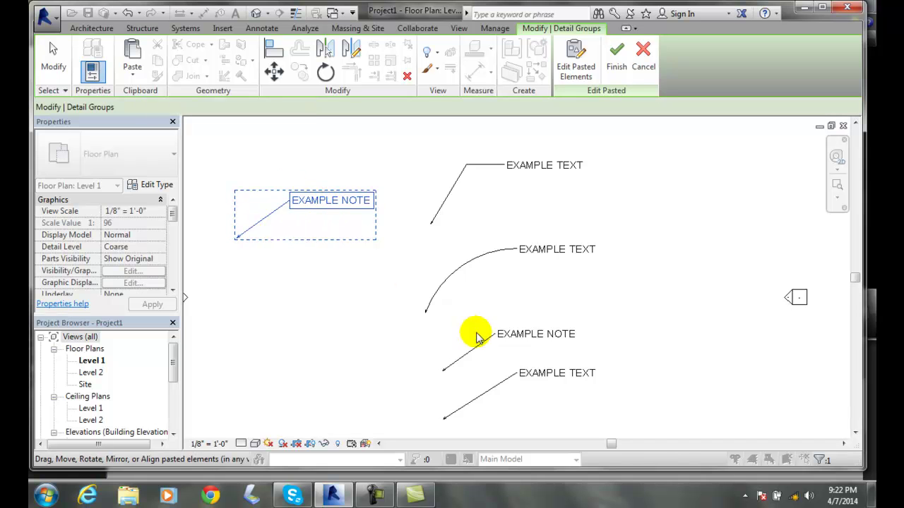
pyautogui.click(523, 342)
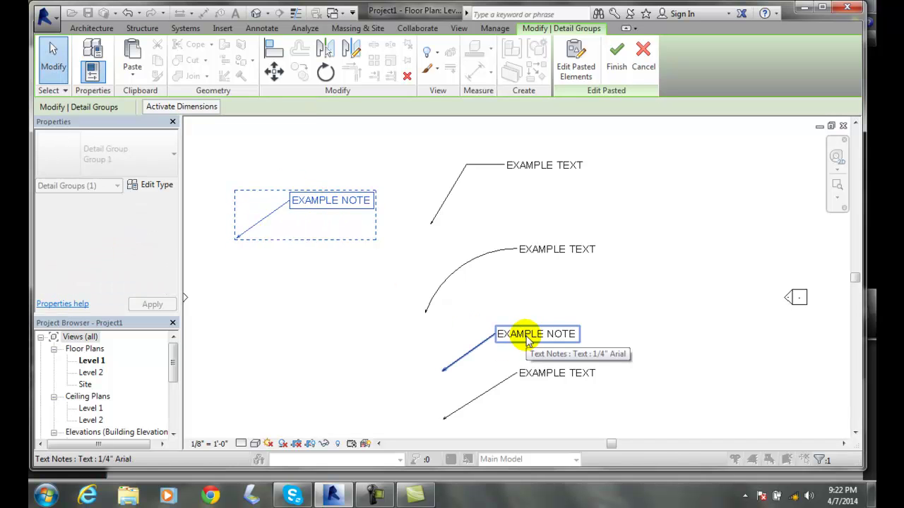
pyautogui.click(616, 65)
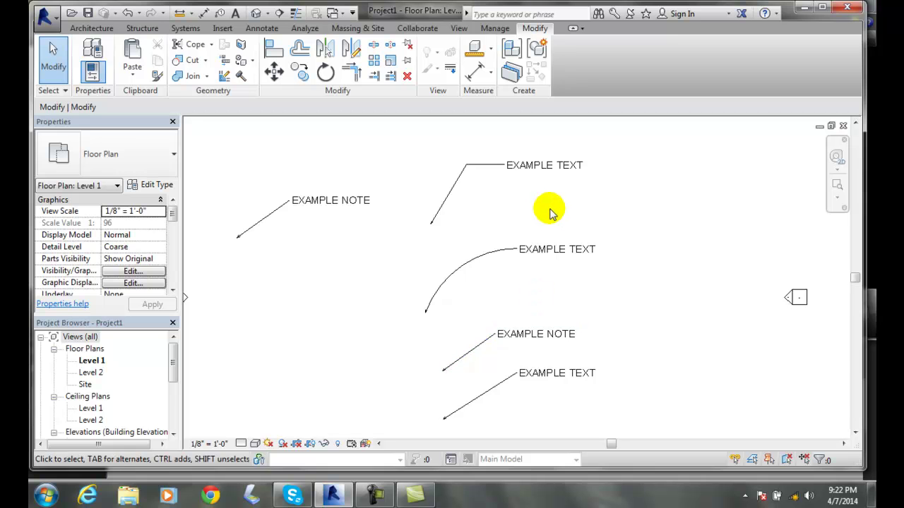
# Open Type Properties for the pasted note's 1/4" Arial text type
pyautogui.click(316, 203)
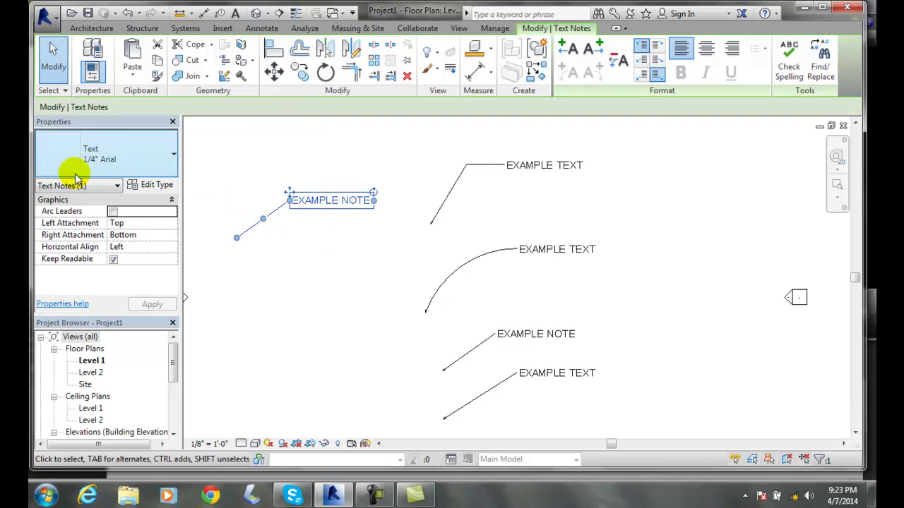
pyautogui.click(157, 186)
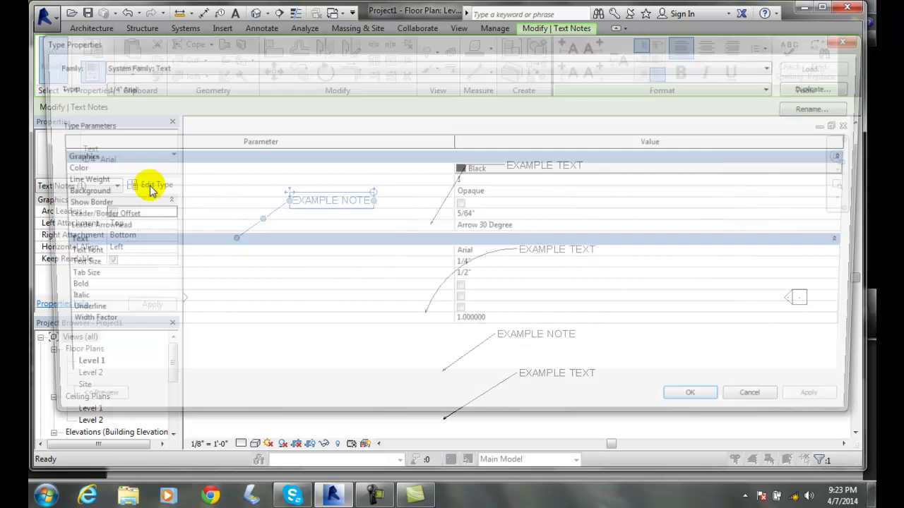